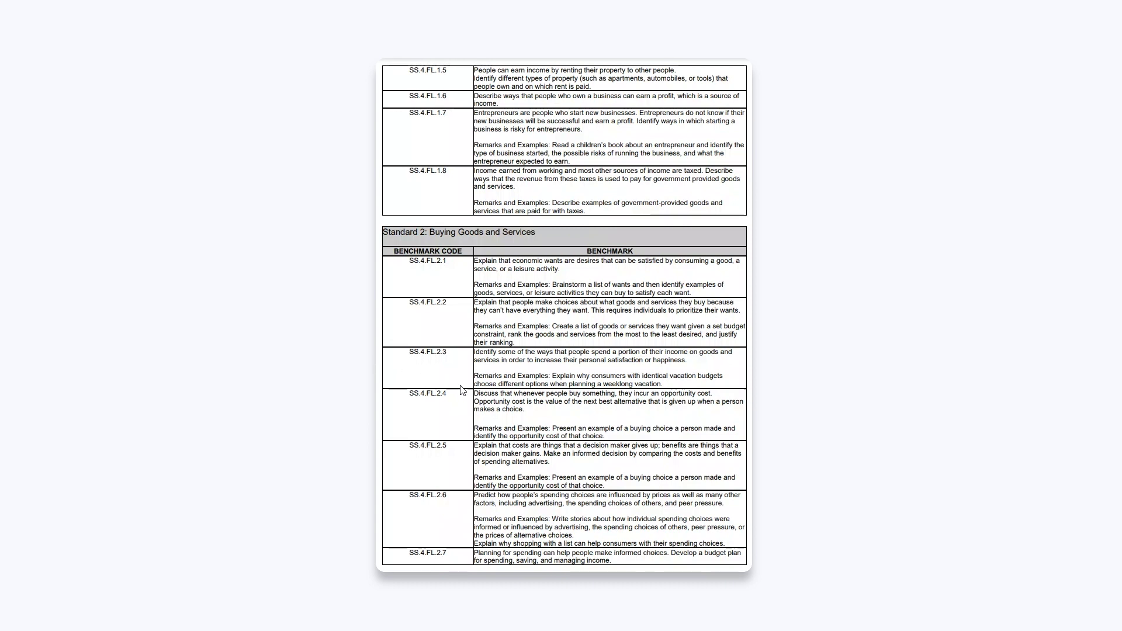
- Copy the full text of benchmark SS.4.FL.2.4 on opportunity cost, including its remarks and examples
drag(474, 393, 608, 435)
key(ctrl+c)
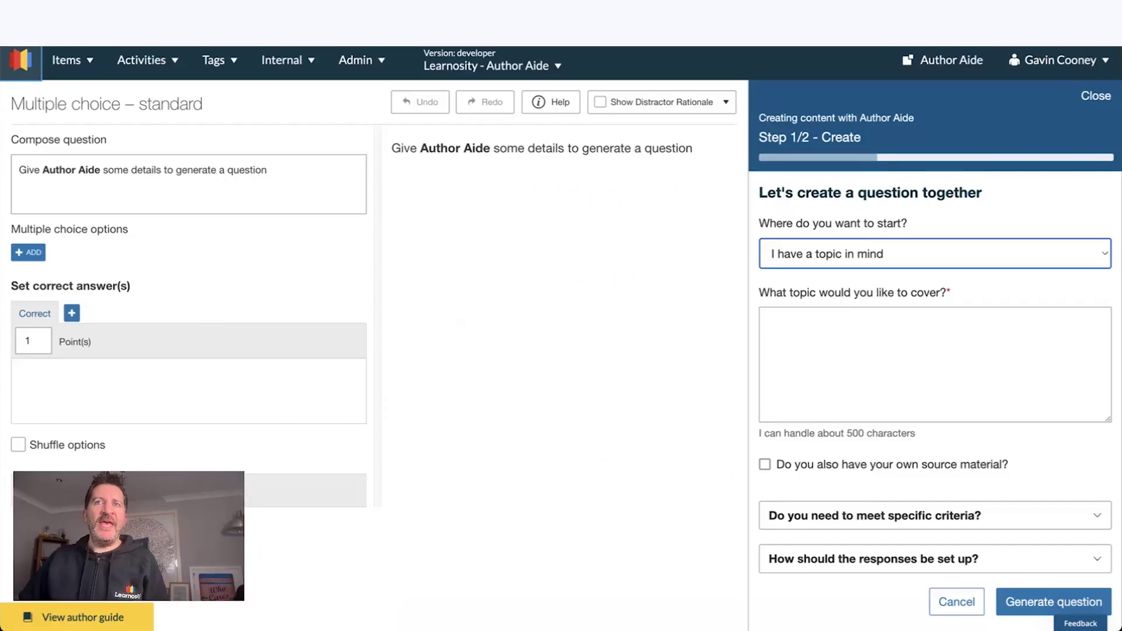
- Switch to Author Aide and enter "Financial literacy" as the topic for the multiple choice question to cover
click(857, 334)
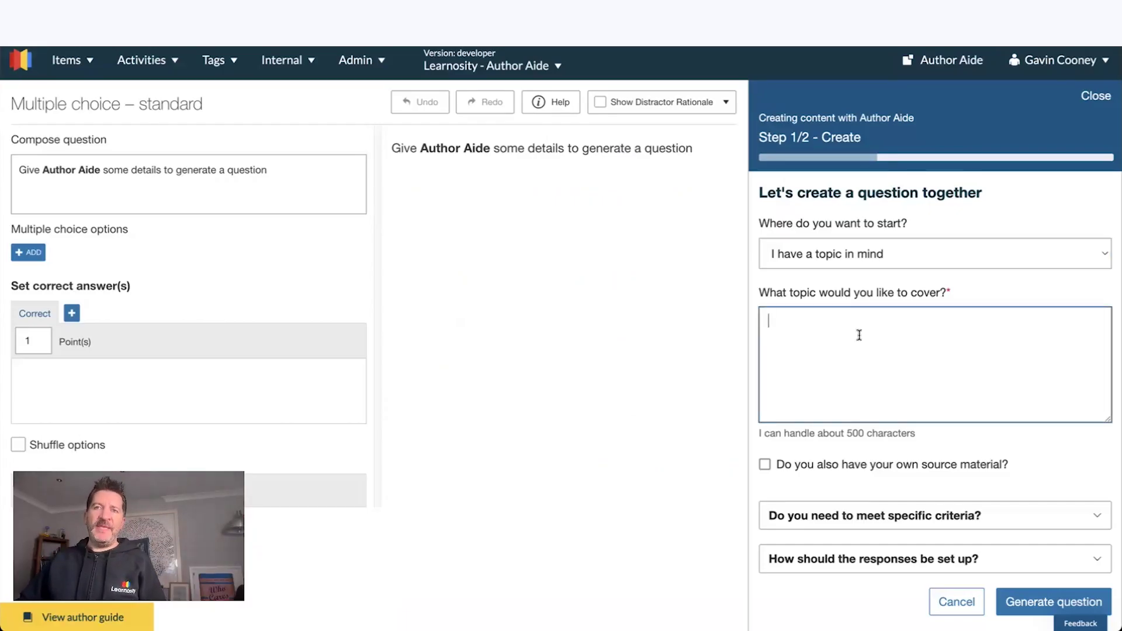
text(Fina)
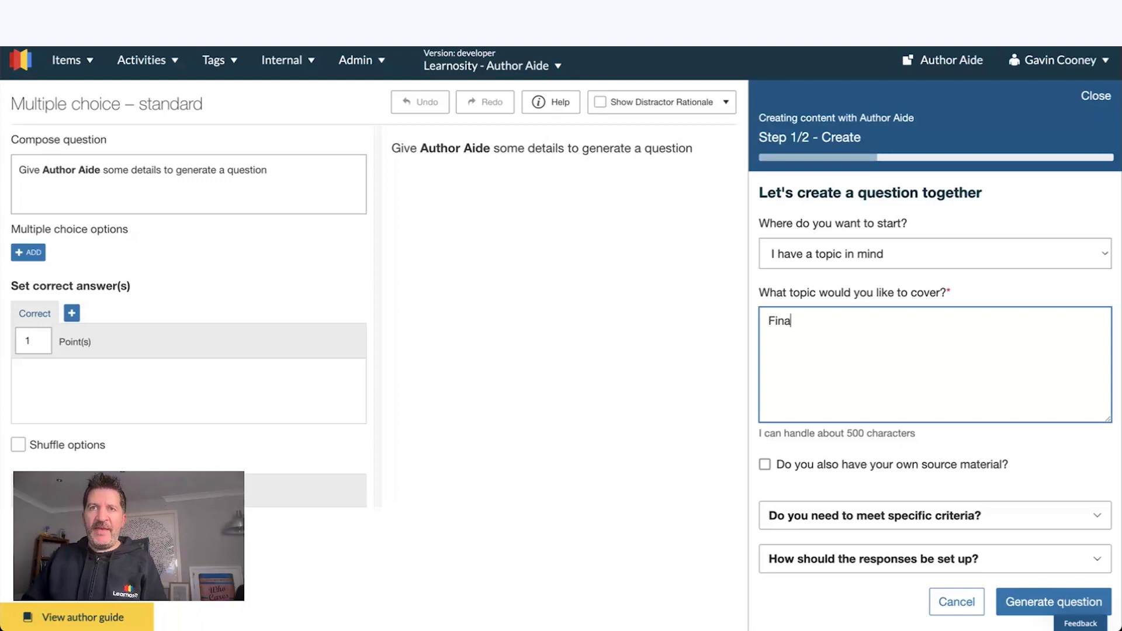
text(ncial )
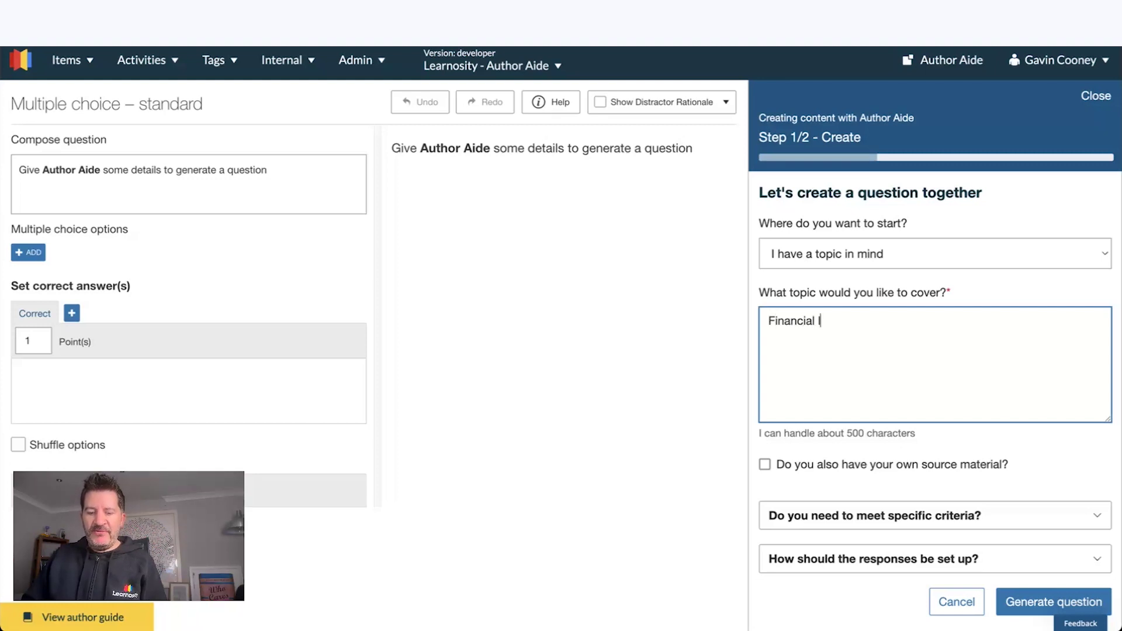
text(literacy)
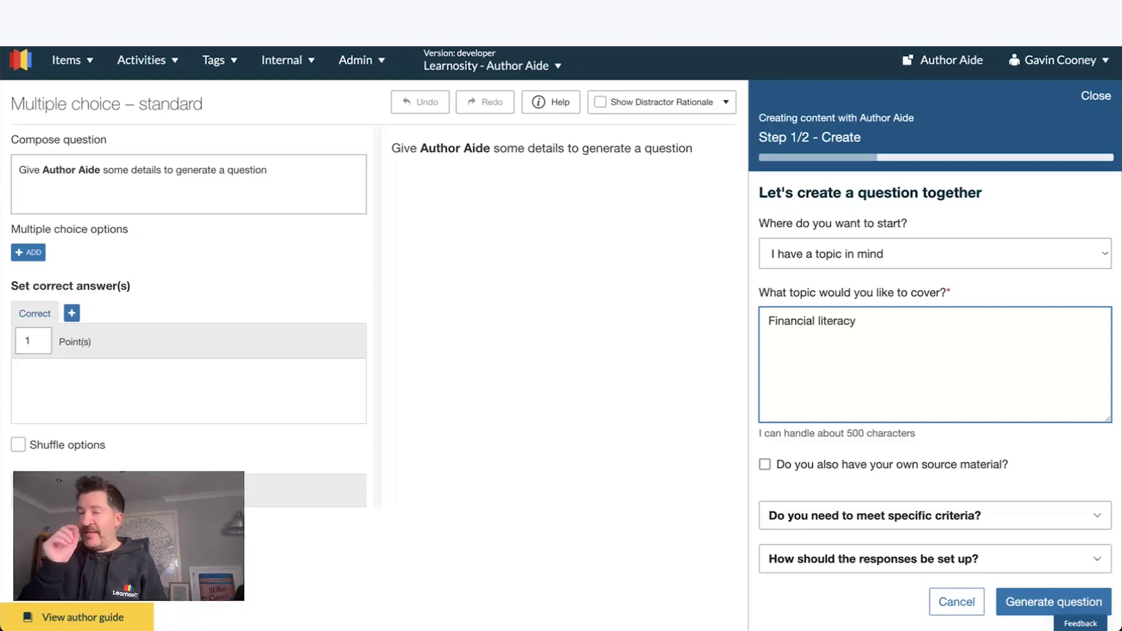
- Expand the specific criteria for the question and set the subject to "Social science"
click(919, 517)
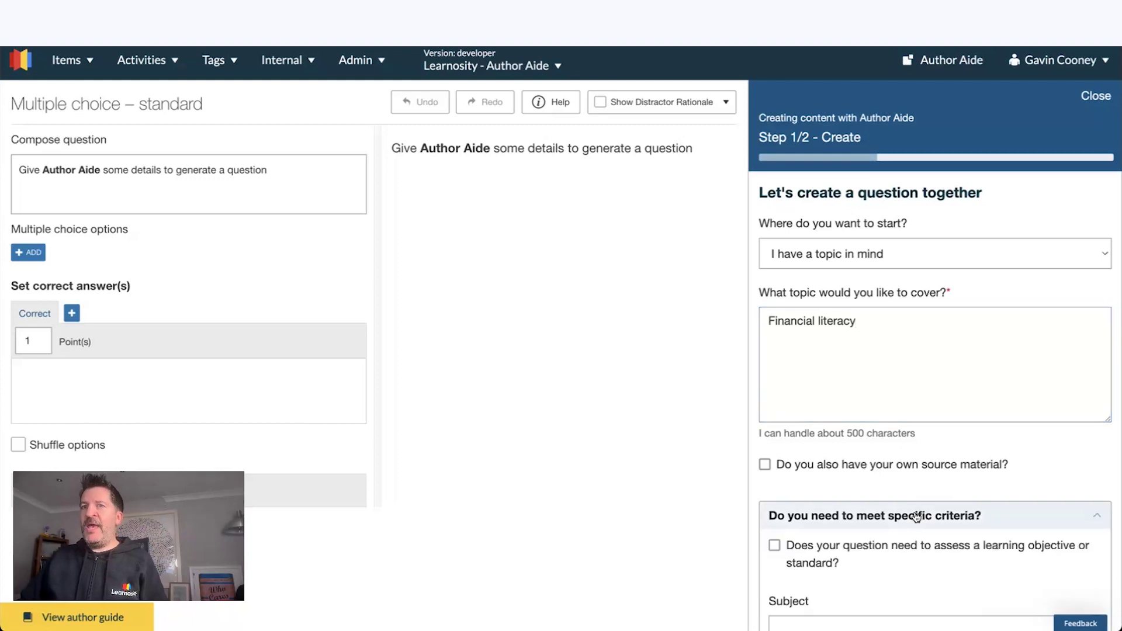
scroll(909, 521, down, 4)
scroll(888, 432, down, 1)
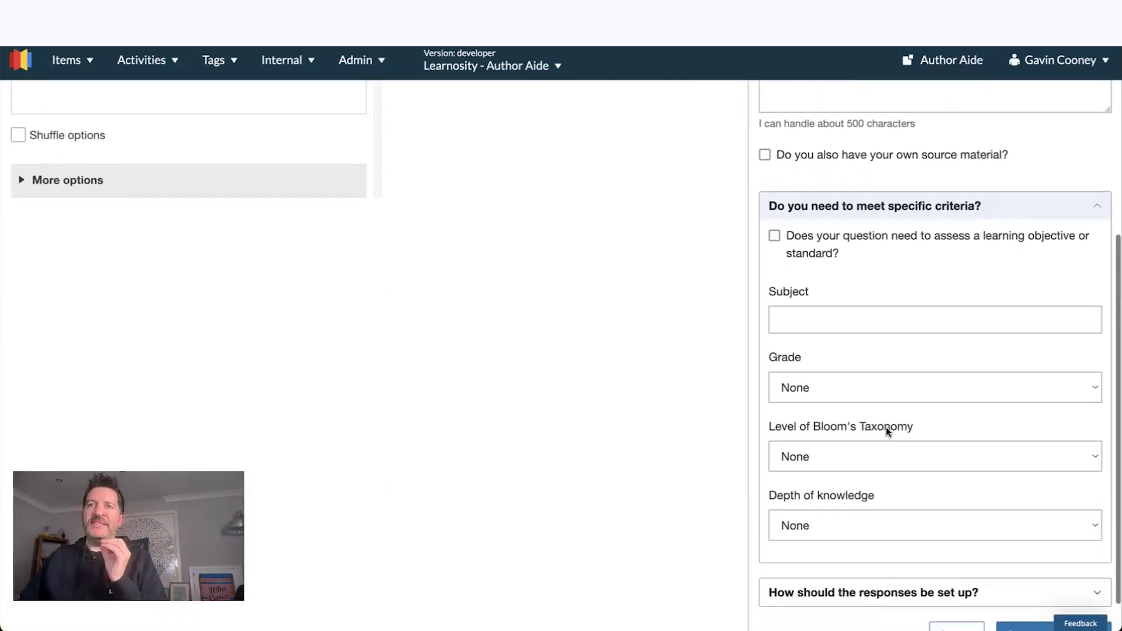
click(841, 318)
text(Sub)
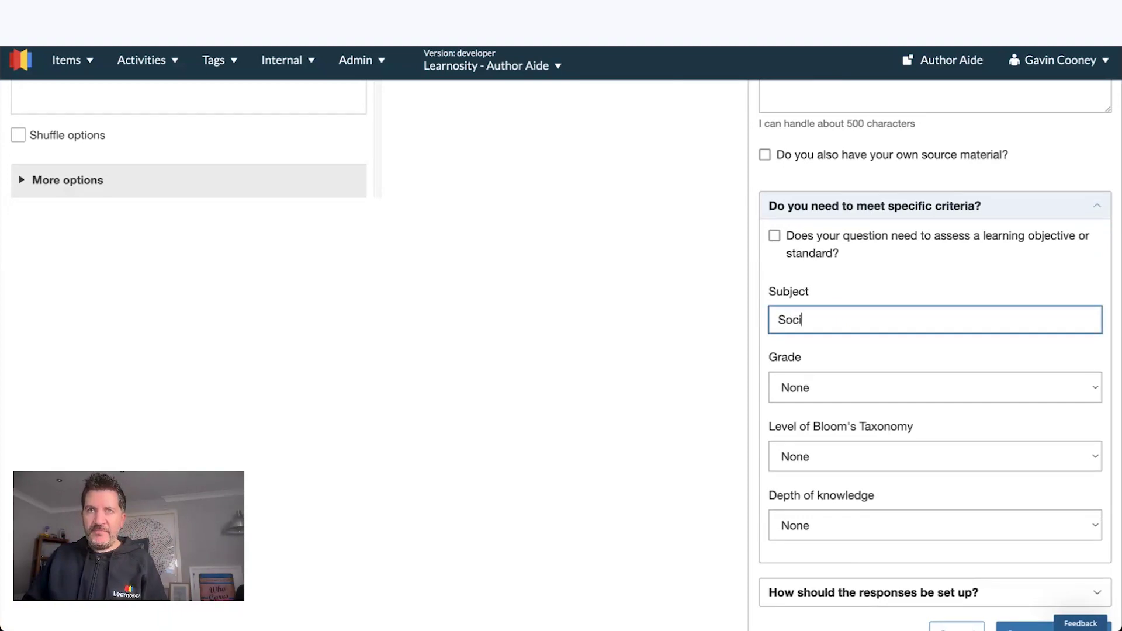
text(ial science)
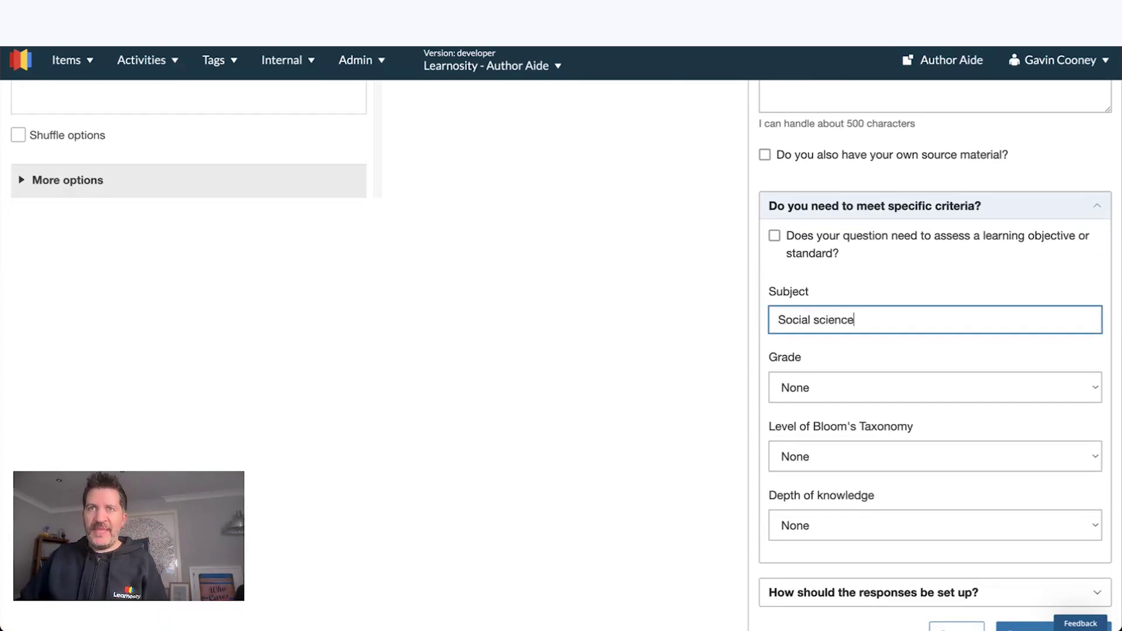
- Require the question to assess a learning standard and paste the copied opportunity cost benchmark as that standard
click(805, 238)
click(847, 325)
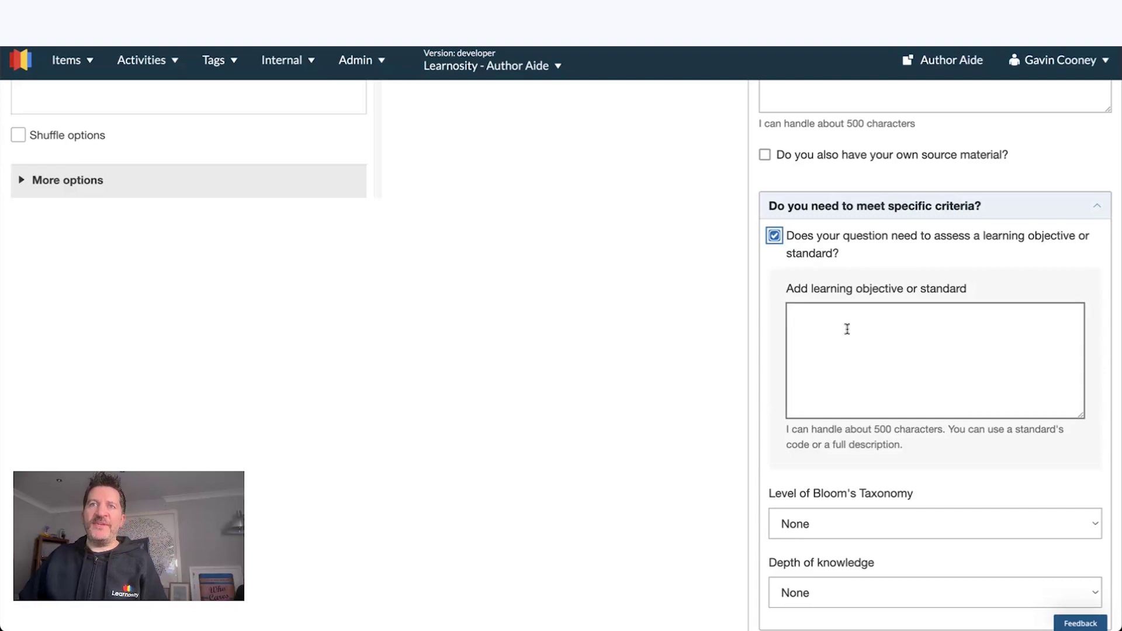
key(ctrl+v)
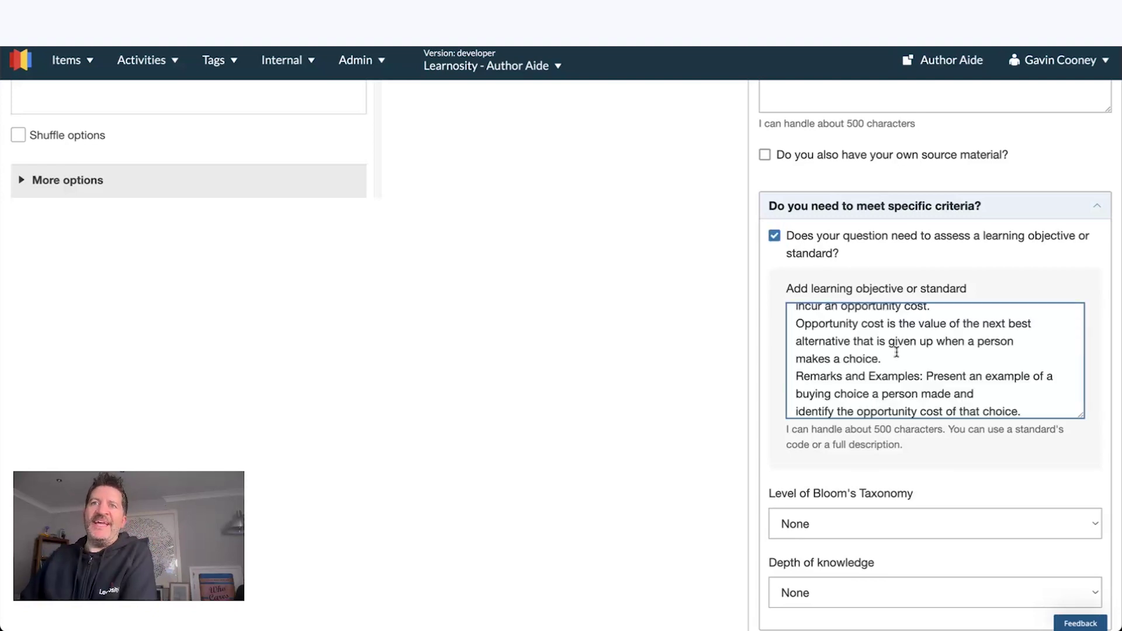
scroll(896, 353, up, 2)
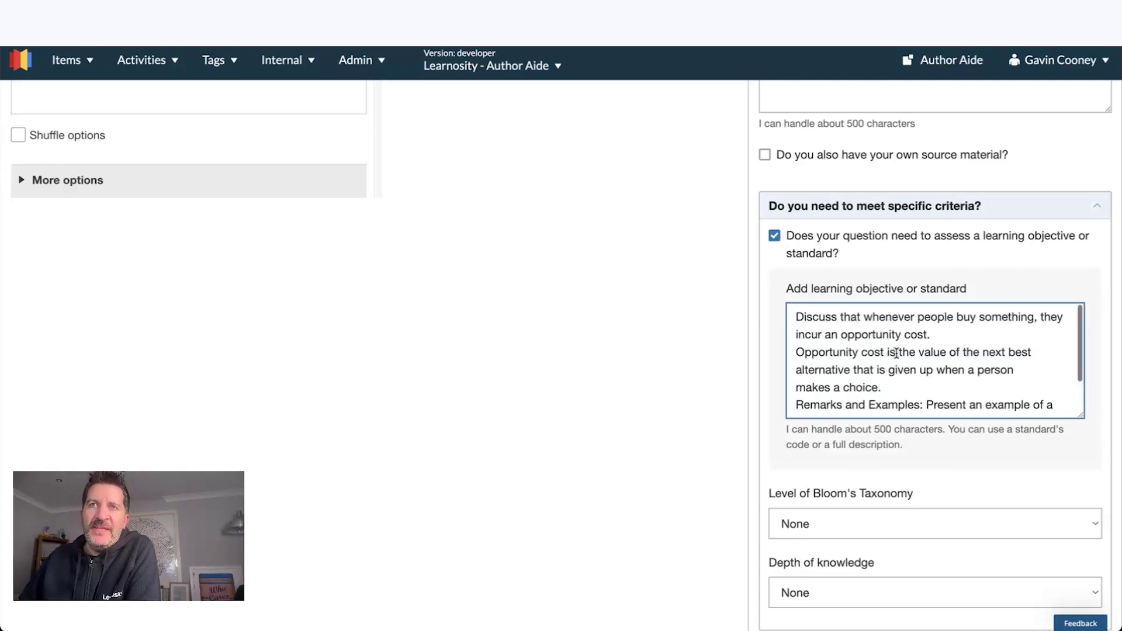
scroll(887, 341, down, 1)
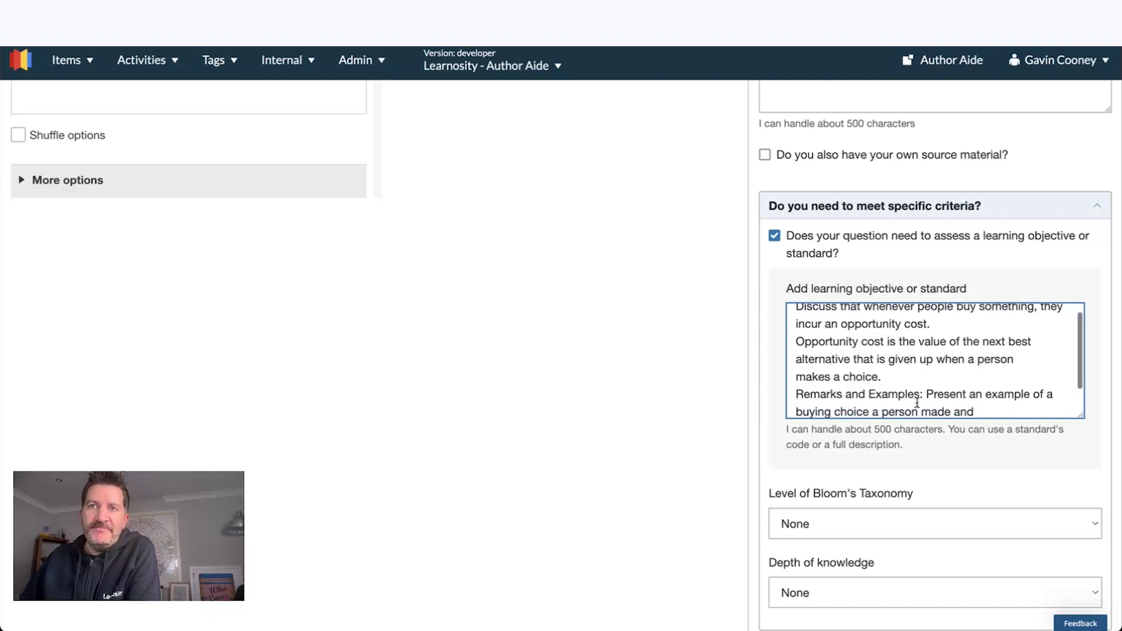
- Generate the multiple choice question from the financial literacy topic and the pasted standard
scroll(926, 454, down, 2)
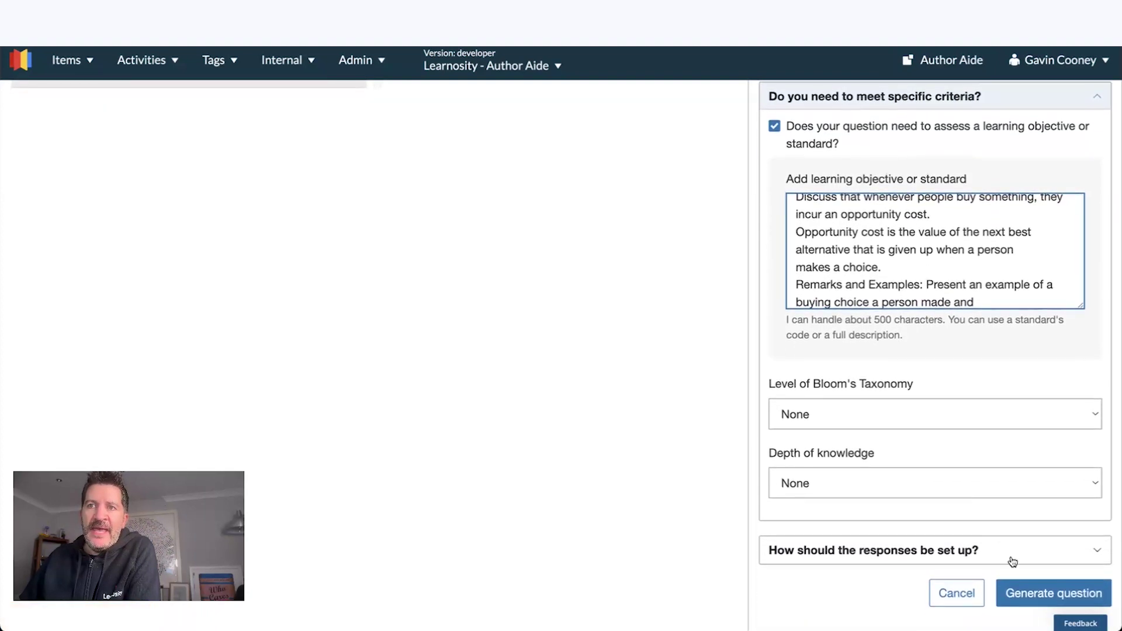
click(1014, 591)
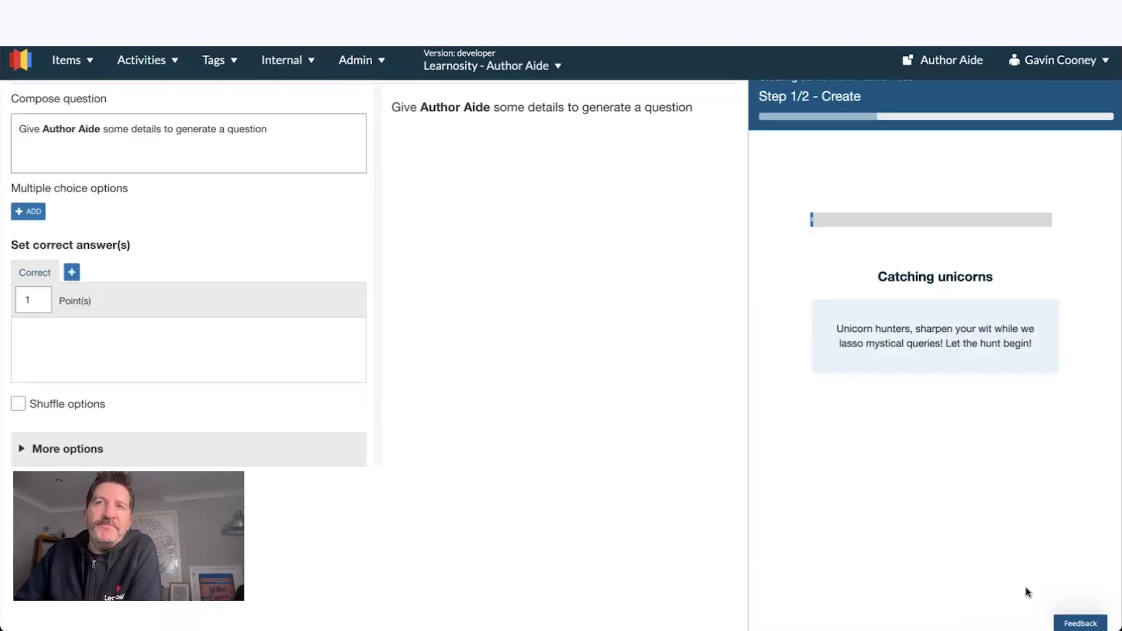
scroll(1027, 592, up, 1)
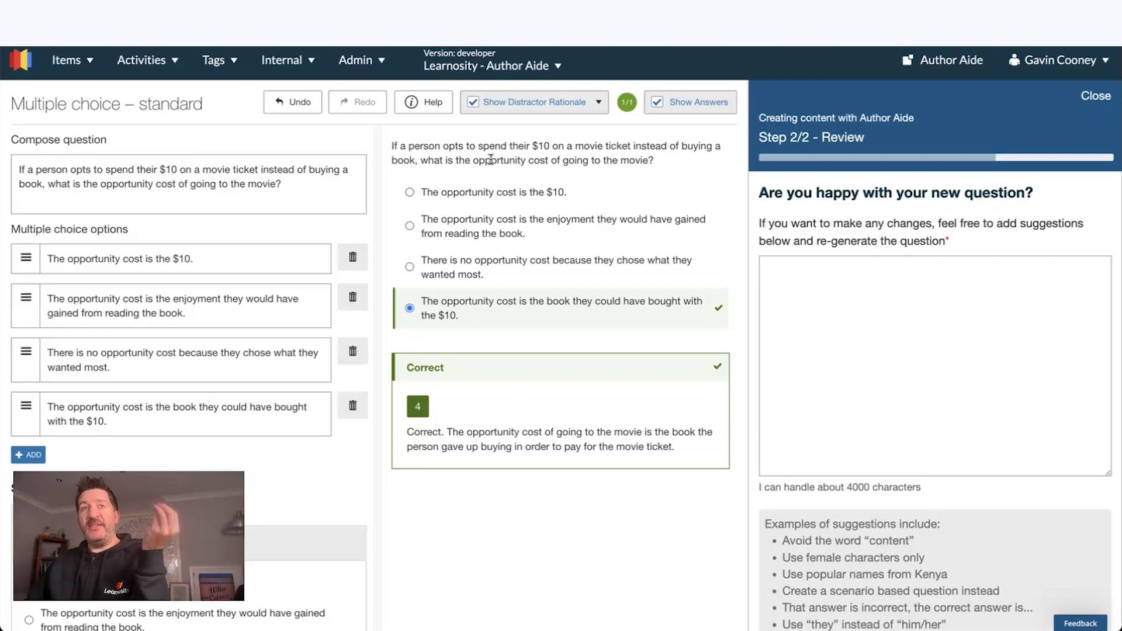
- Check the distractor rationale of each answer option in the preview of the opportunity cost question
click(475, 198)
click(469, 231)
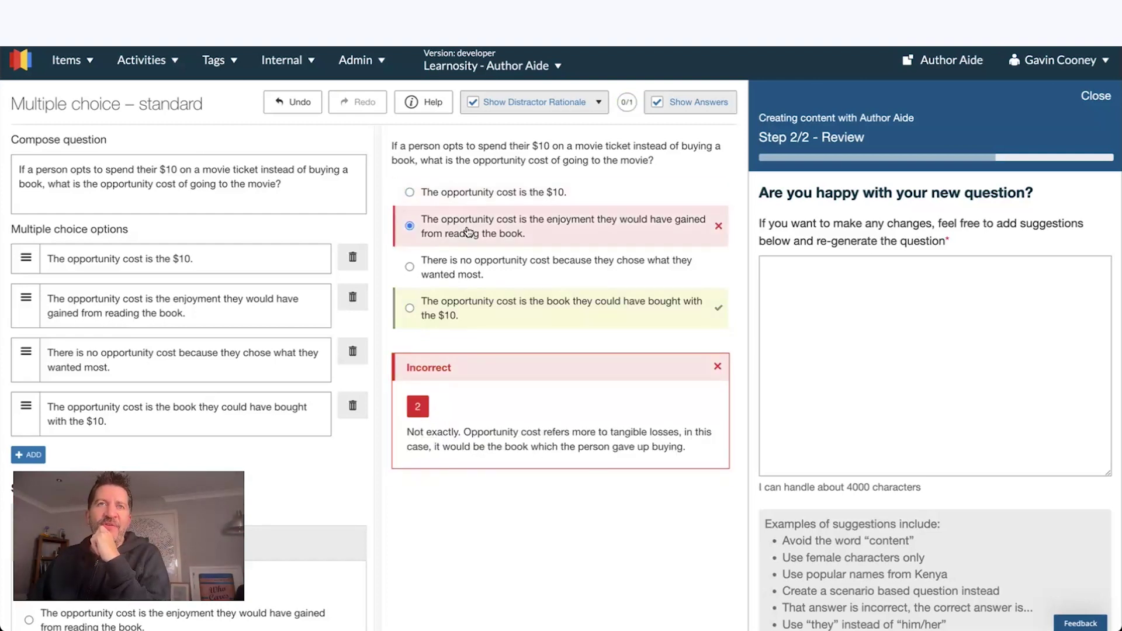
click(463, 273)
click(462, 313)
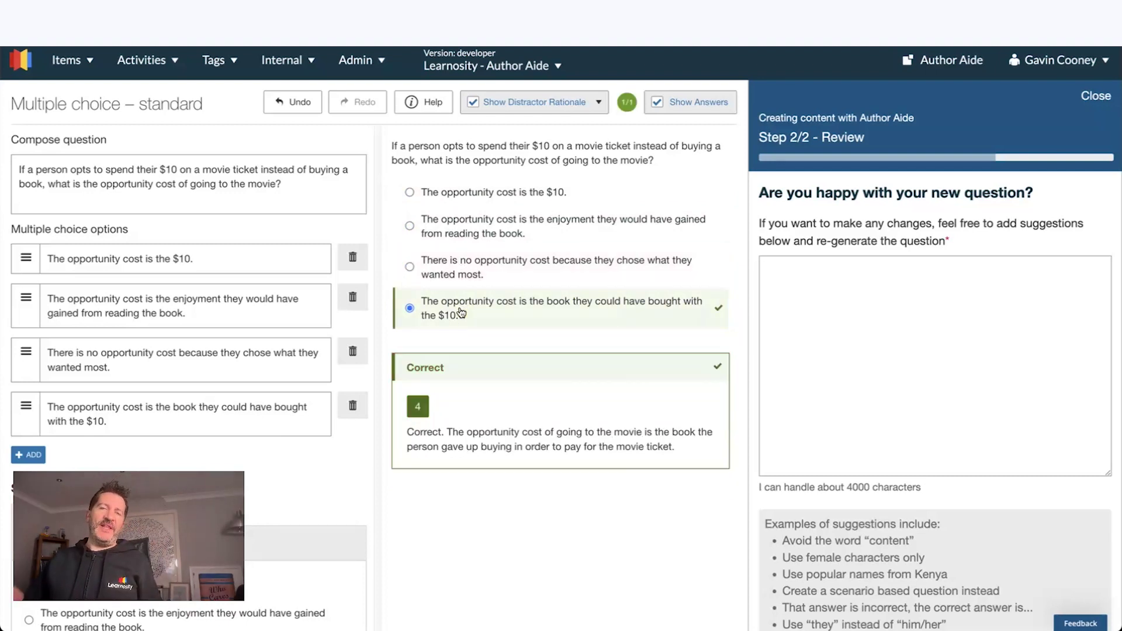
click(462, 274)
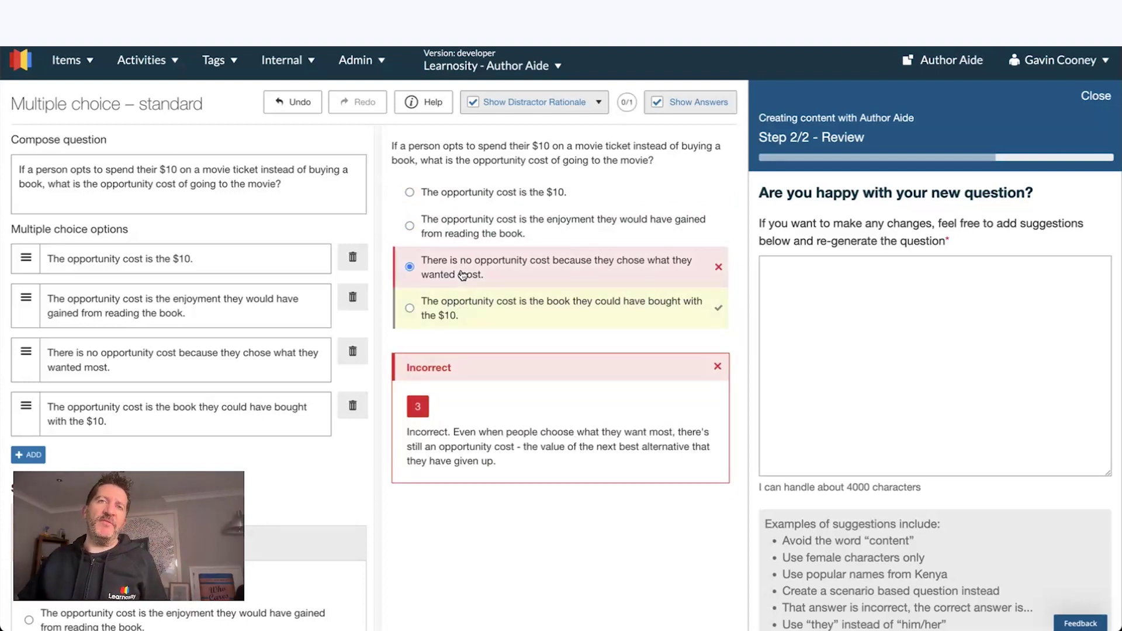
click(463, 226)
click(458, 193)
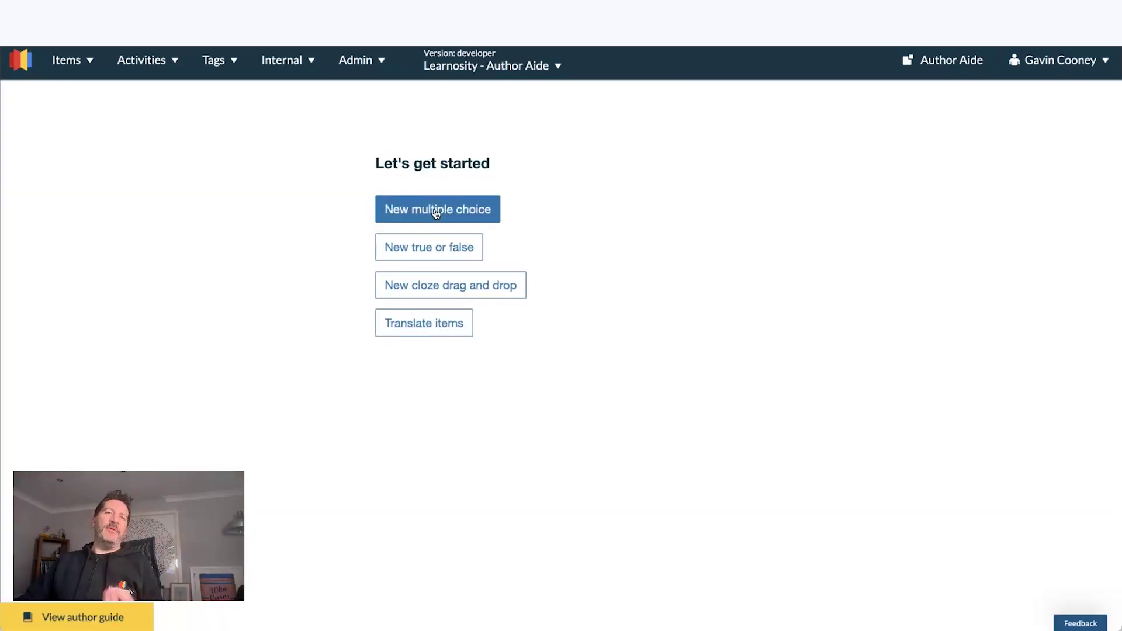
- Start a new multiple choice question with "I have something else in mind" and paste the Crane Safety Guidelines text into the instructions
click(436, 211)
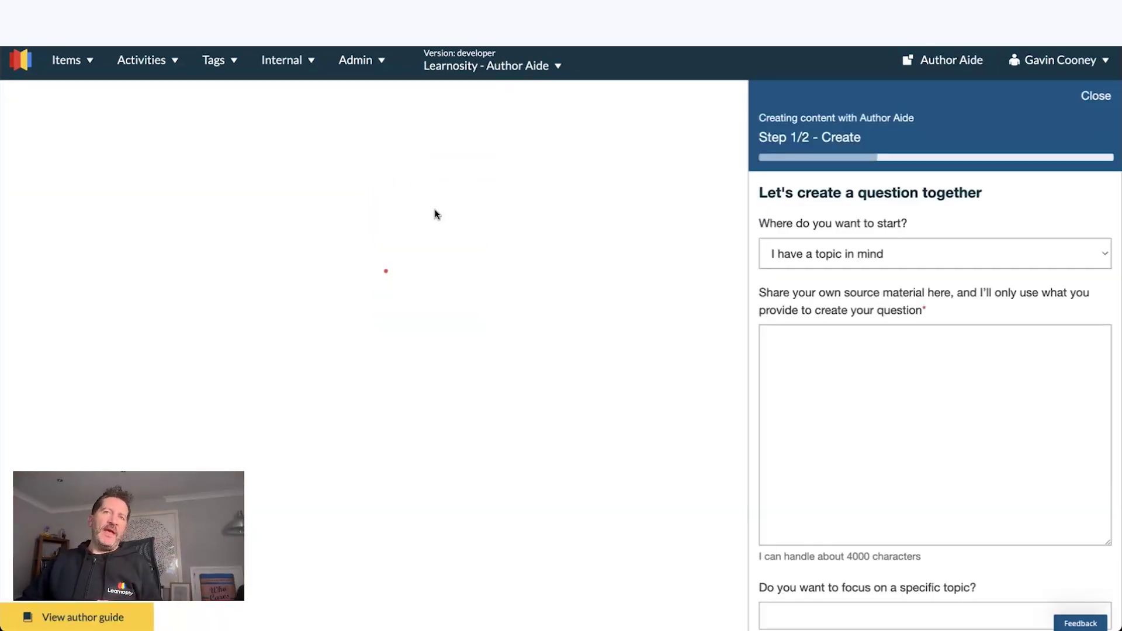
click(802, 257)
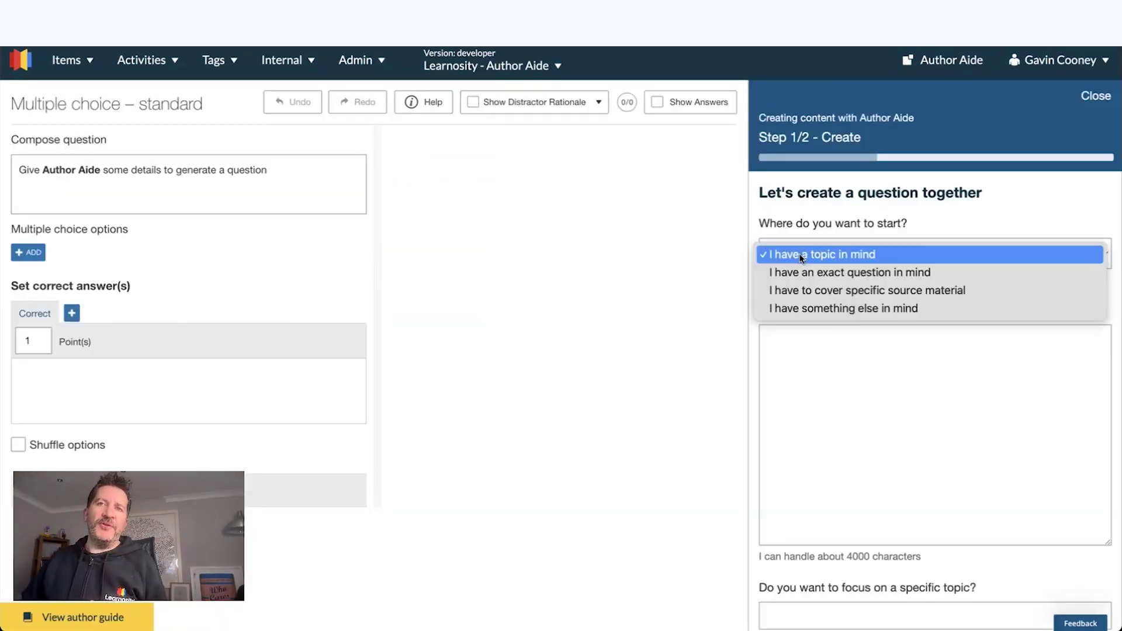
click(810, 306)
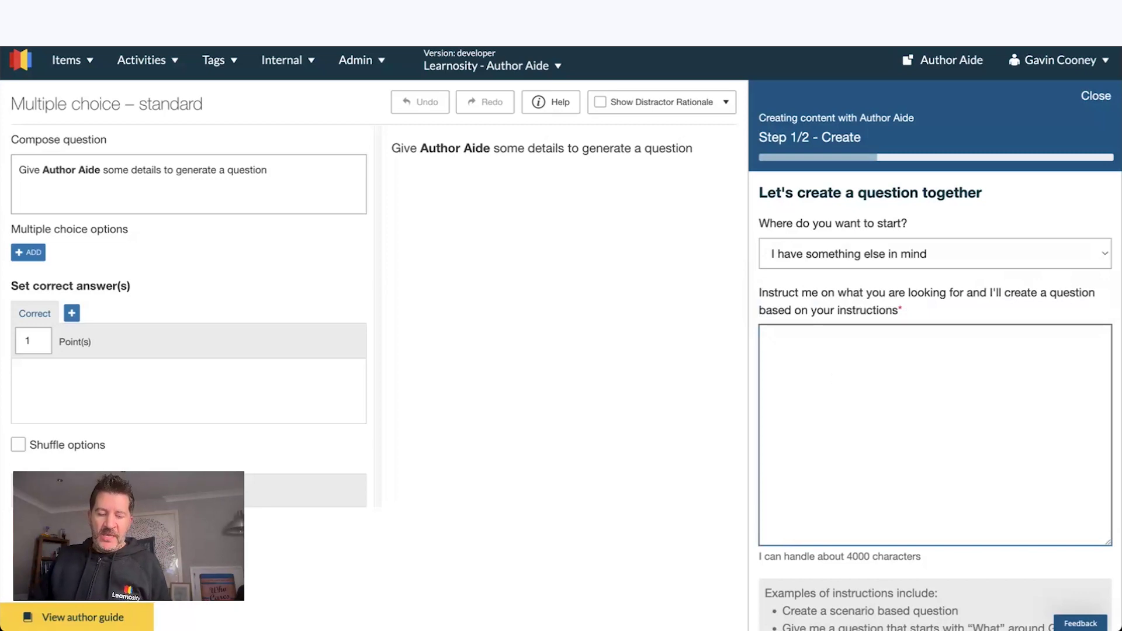
key(ctrl+v)
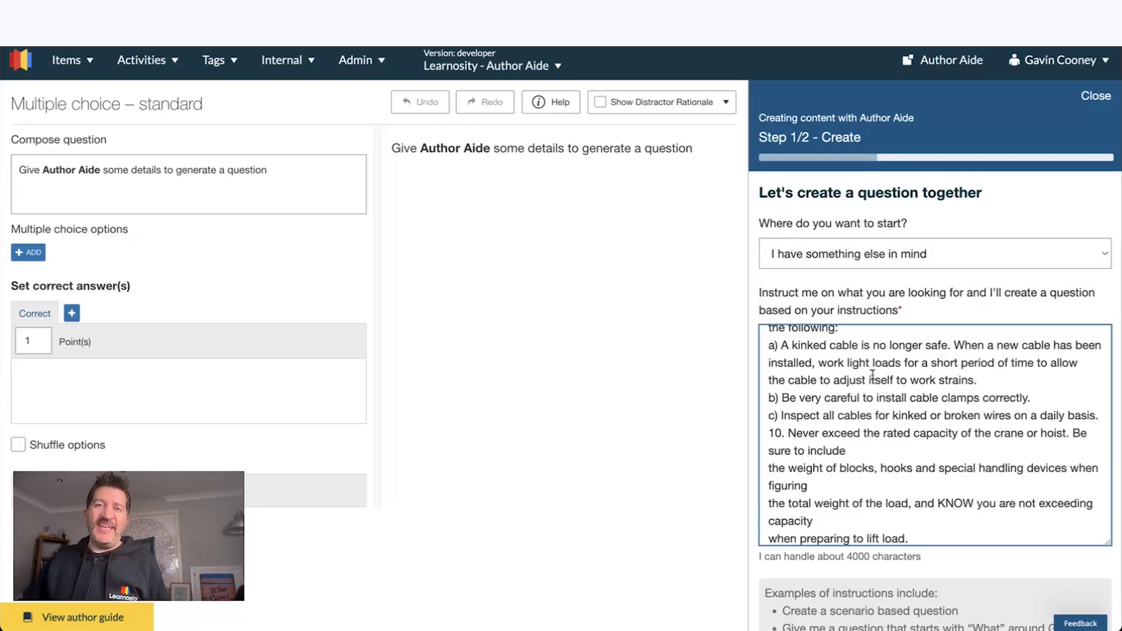
scroll(871, 376, up, 15)
- Above the guidelines, add "Give me a scenario based question on safety leaving a crane during operation, using the following context:"
click(839, 355)
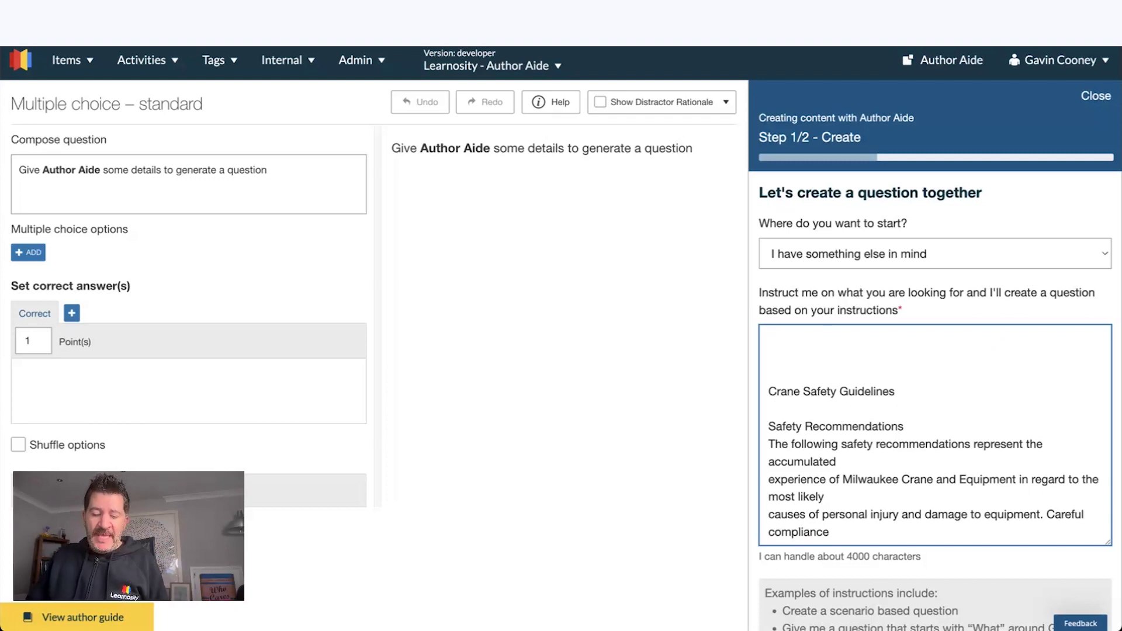
text(Give me a sce)
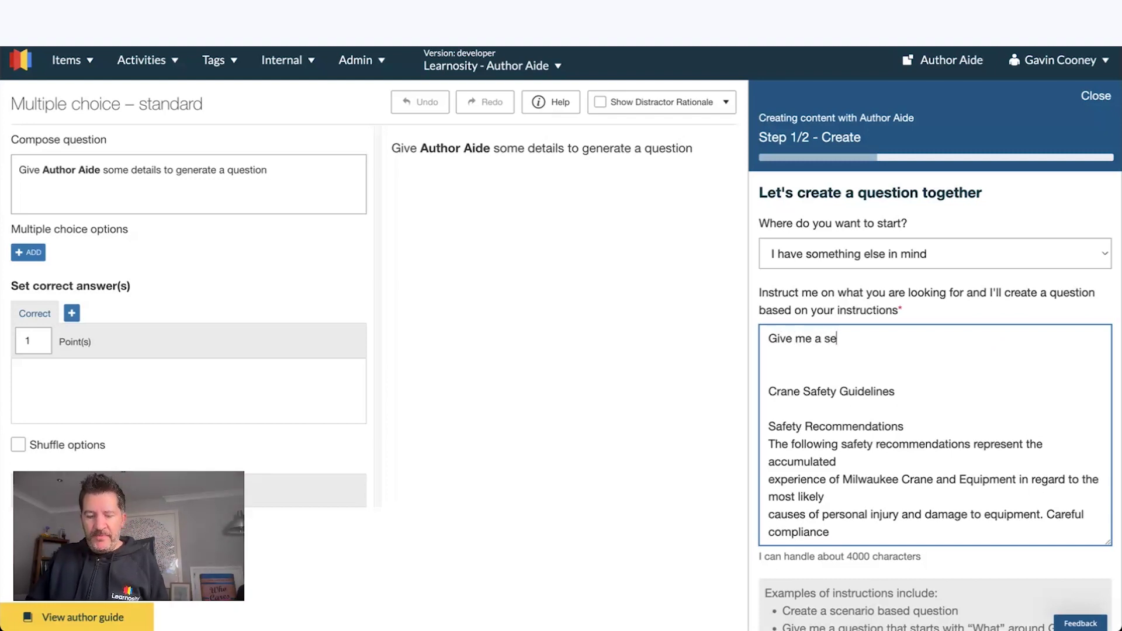
text(nario based question on sa)
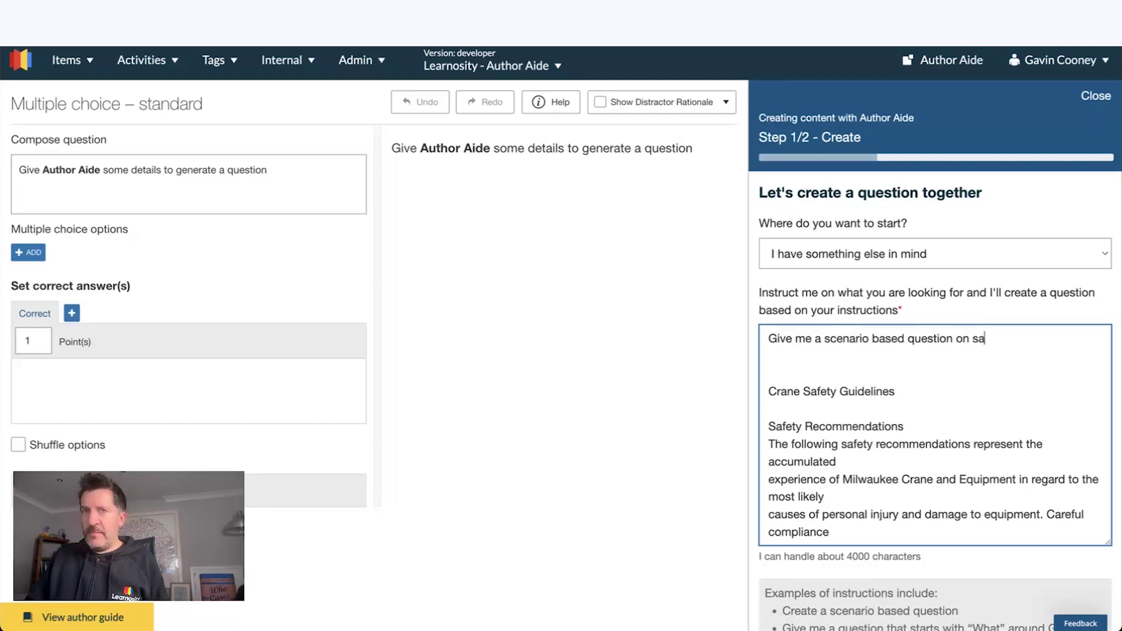
text(fety leaving a crane during operation, using the following context:)
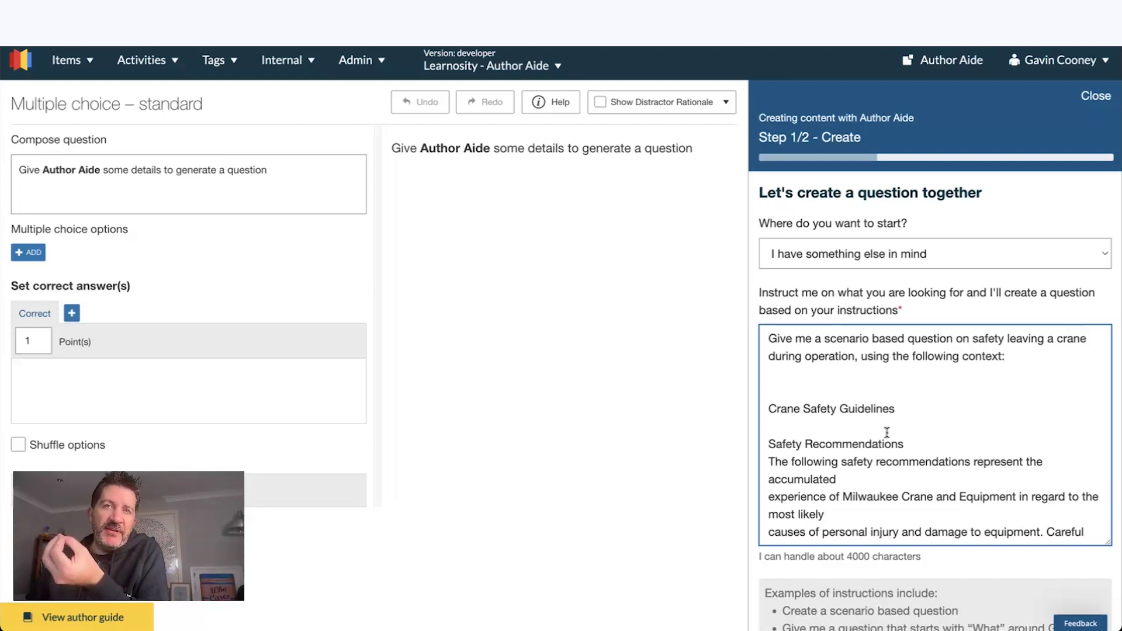
- Generate the scenario based question from the crane safety instructions
scroll(970, 570, down, 2)
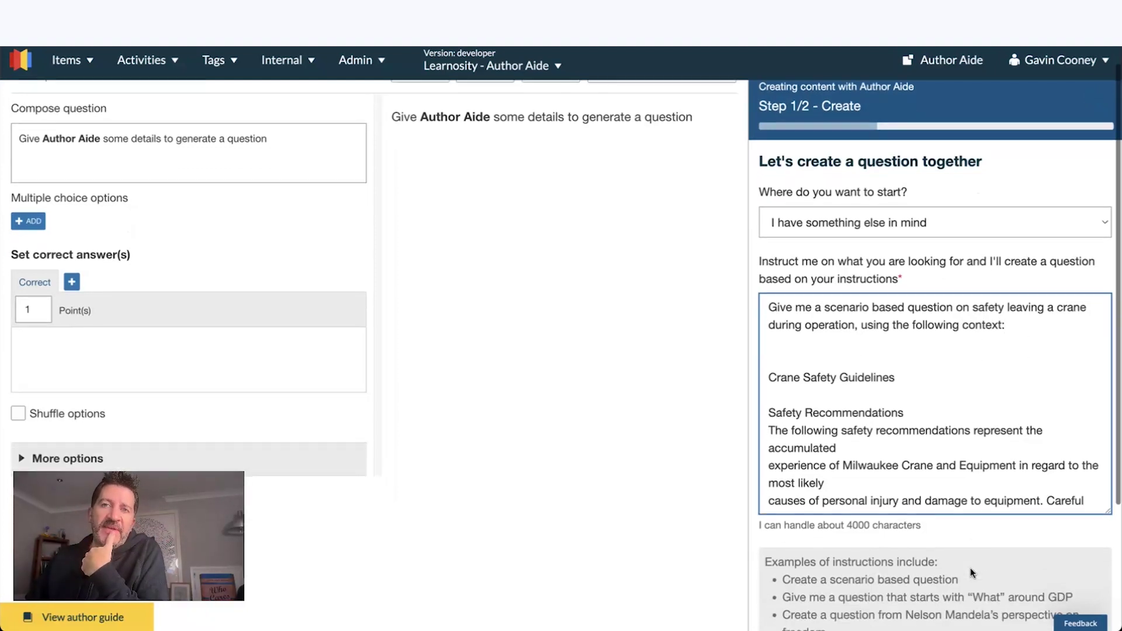
scroll(970, 573, down, 2)
click(1021, 608)
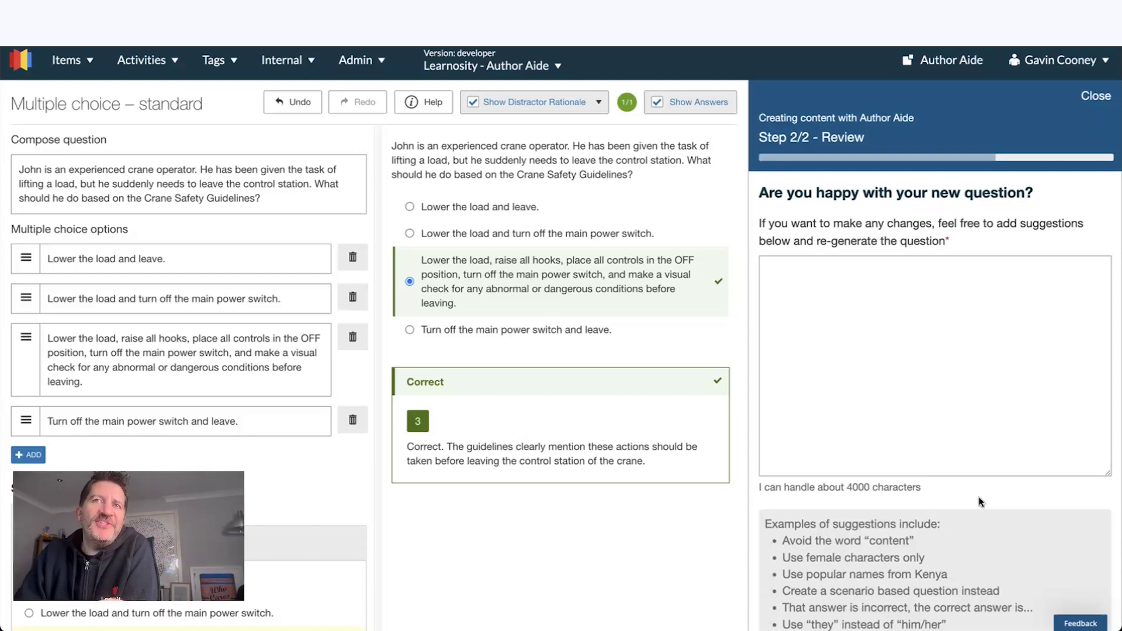
- Check the distractor rationale of each answer option in the preview of the crane operator question
click(779, 376)
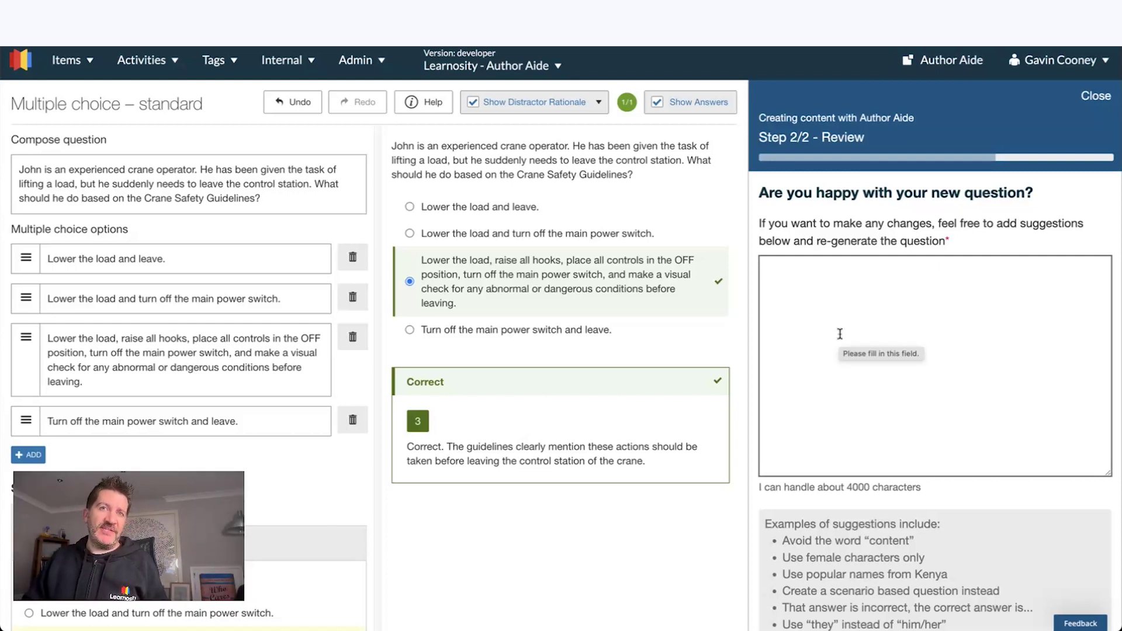
click(474, 331)
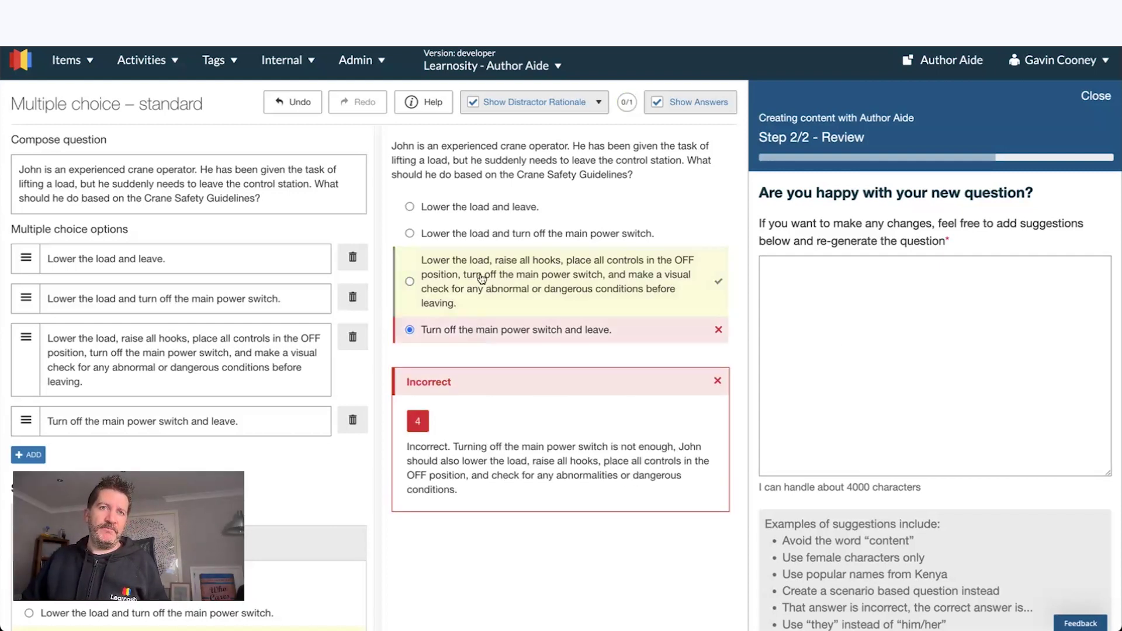
click(483, 276)
click(483, 237)
click(483, 210)
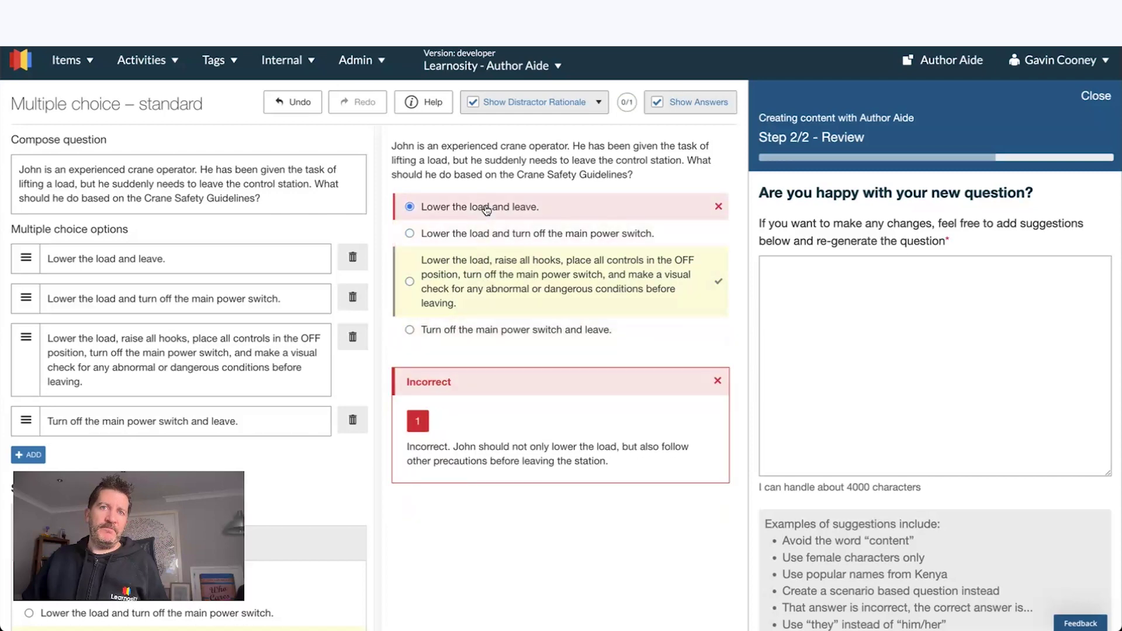
- Accept the generated crane safety question as it is and save it to the item bank
scroll(851, 502, down, 3)
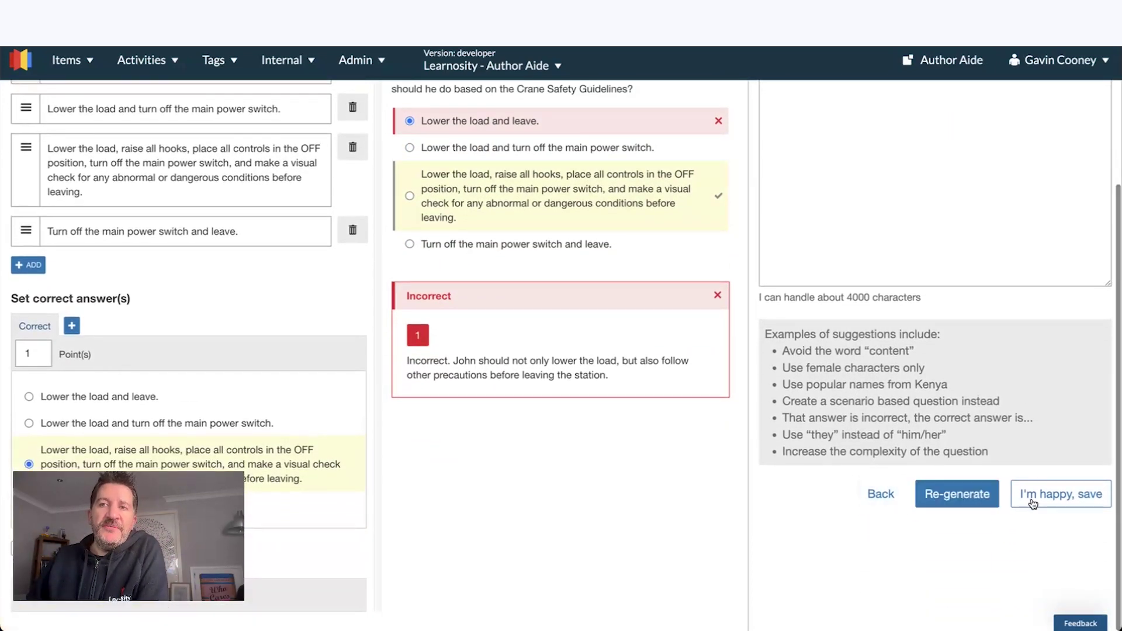
click(1040, 506)
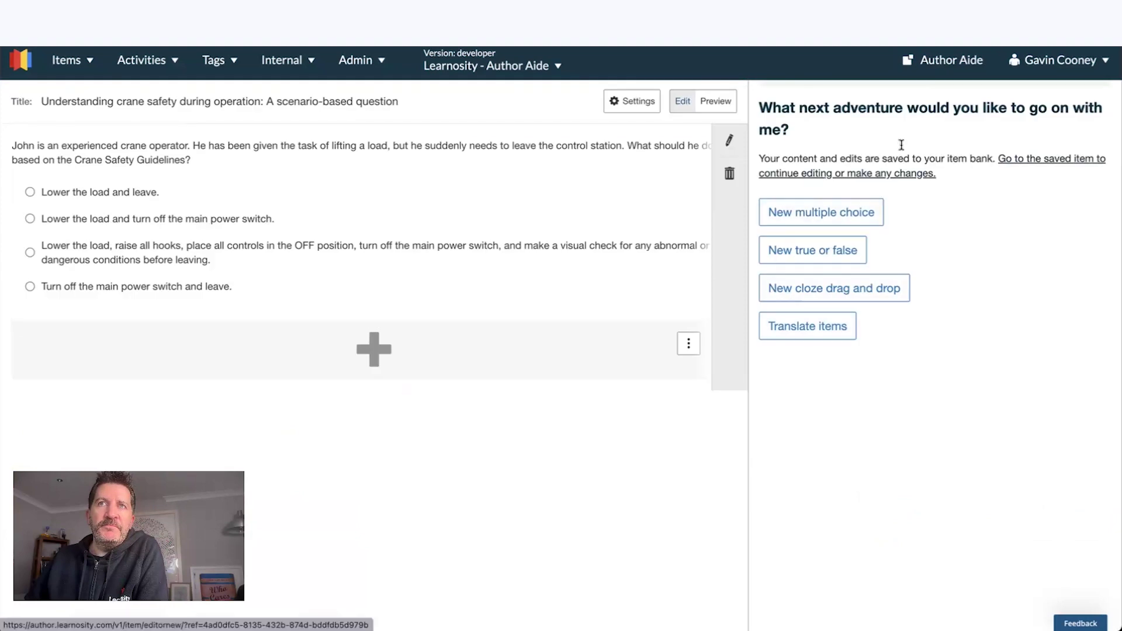
- Translate the saved item "Understanding crane safety during operation: A scenario-based question" into Spanish
click(802, 329)
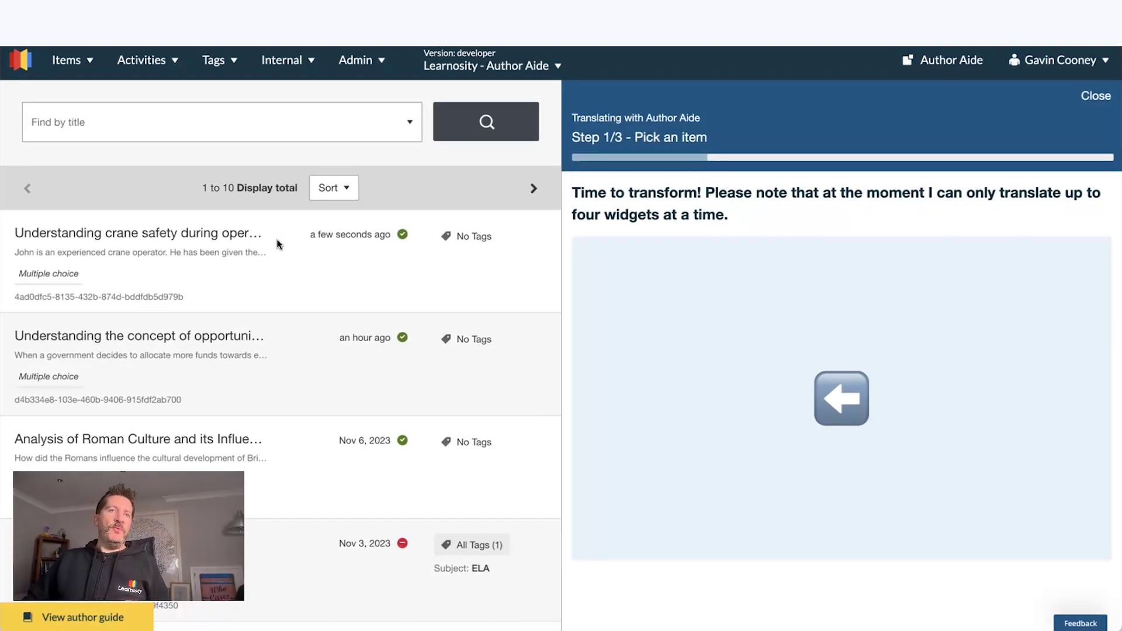
click(220, 240)
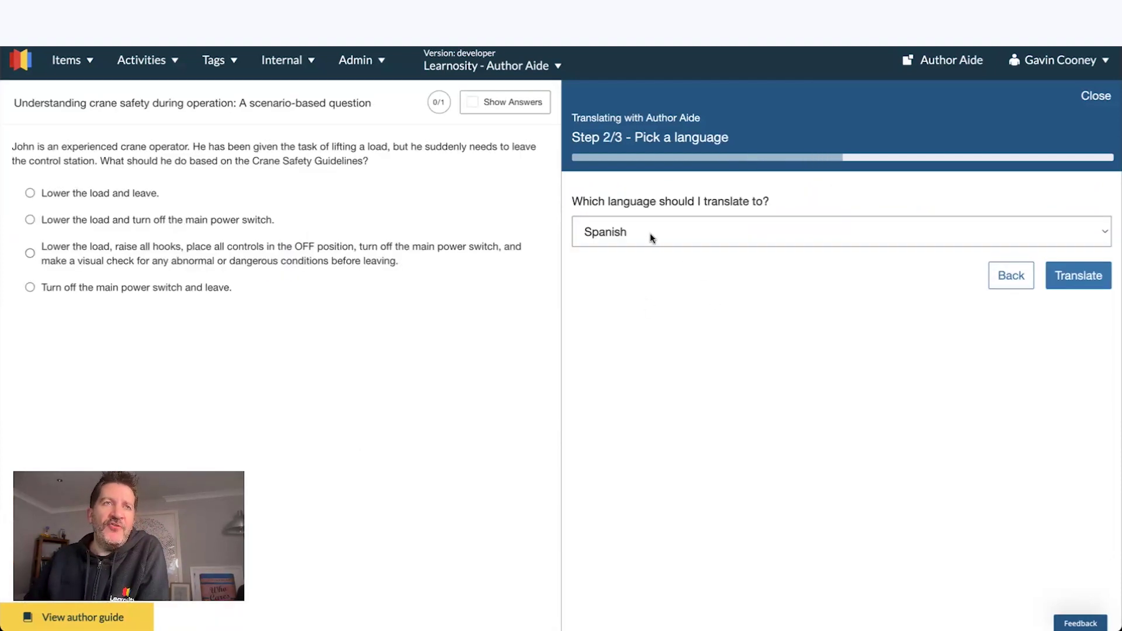
click(651, 236)
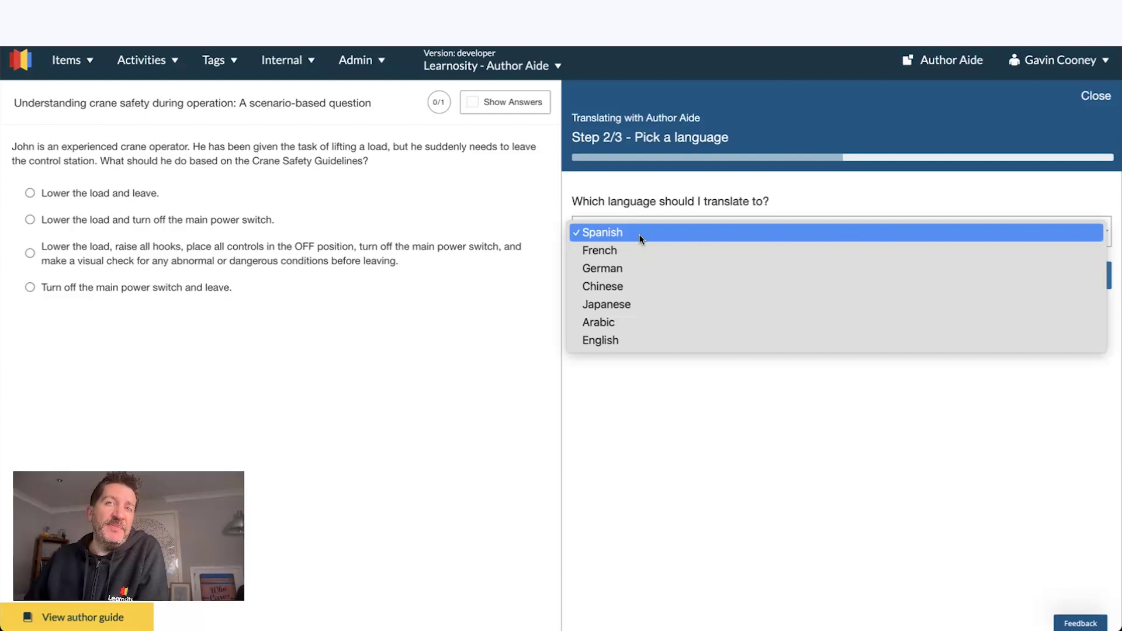
click(642, 239)
click(1070, 280)
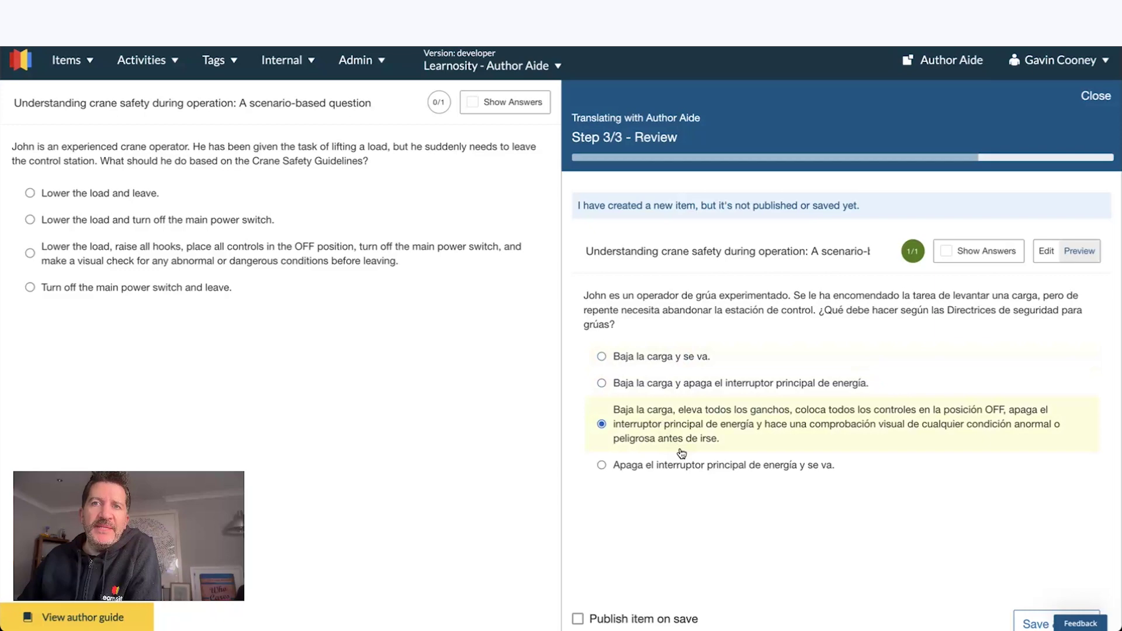
- Examine the translated distractor rationales among the additional options of the Spanish multiple choice question
click(1046, 250)
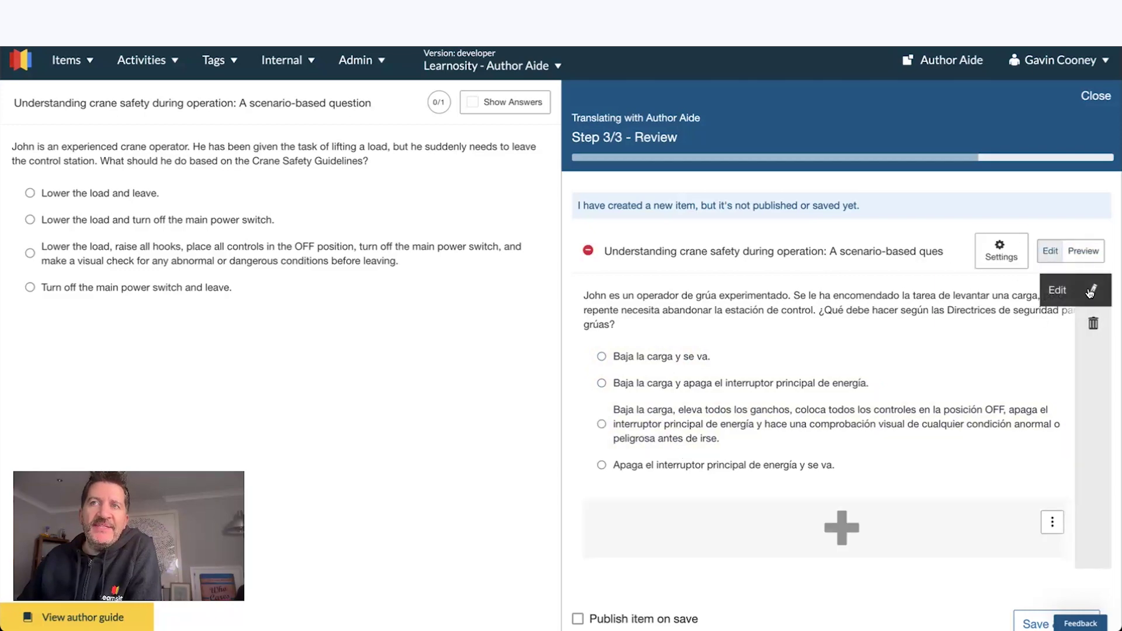
click(1095, 291)
scroll(861, 399, down, 7)
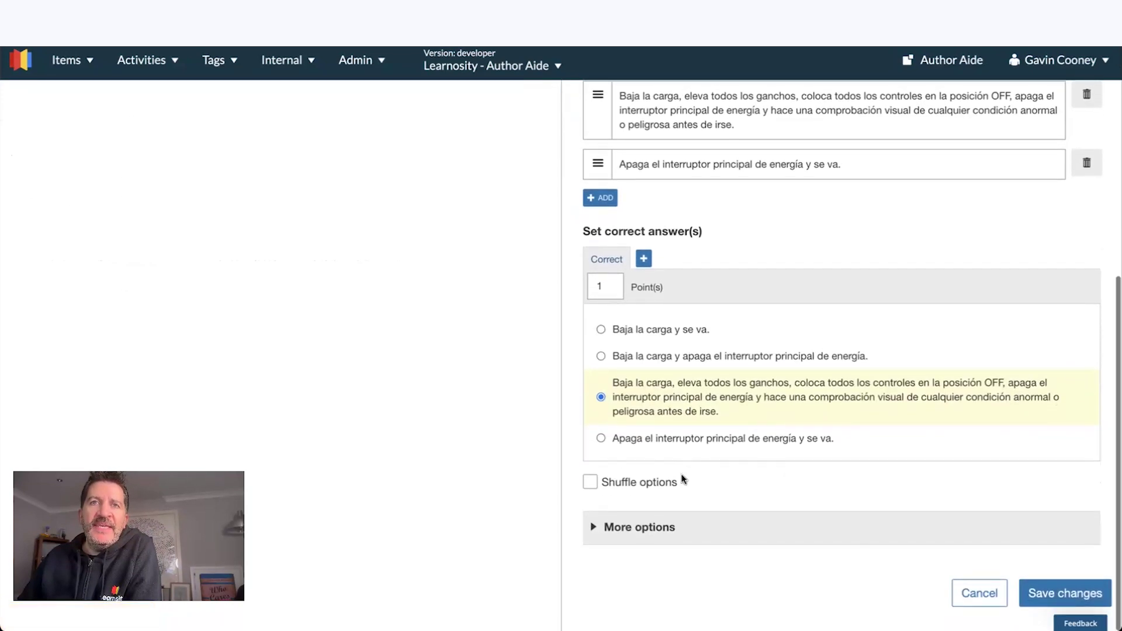
click(739, 526)
scroll(746, 500, down, 15)
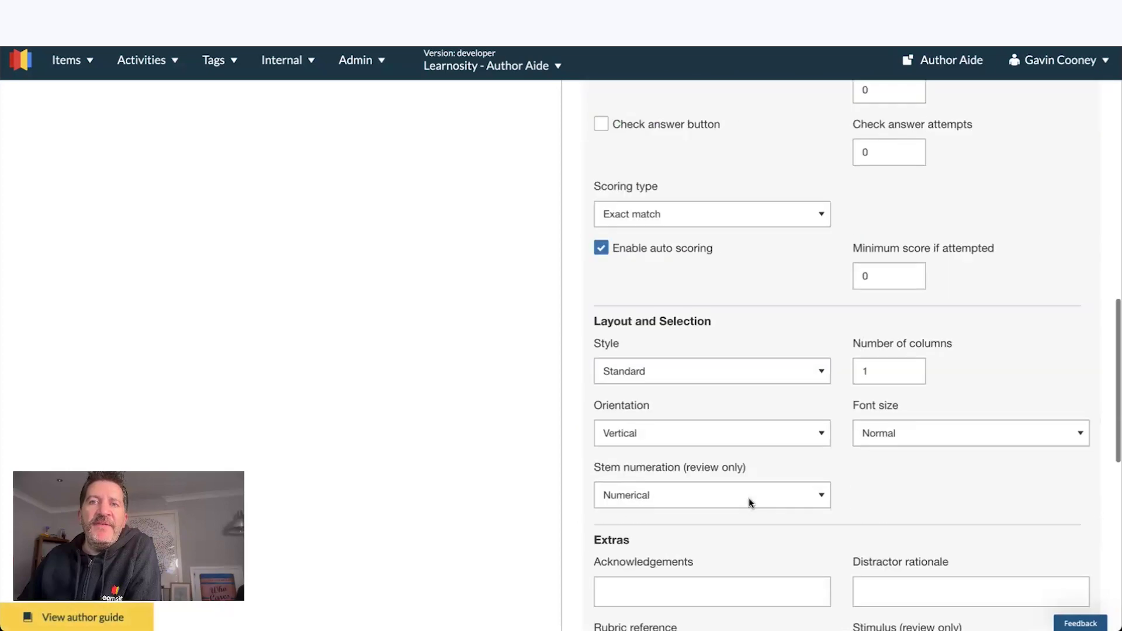
scroll(748, 498, down, 3)
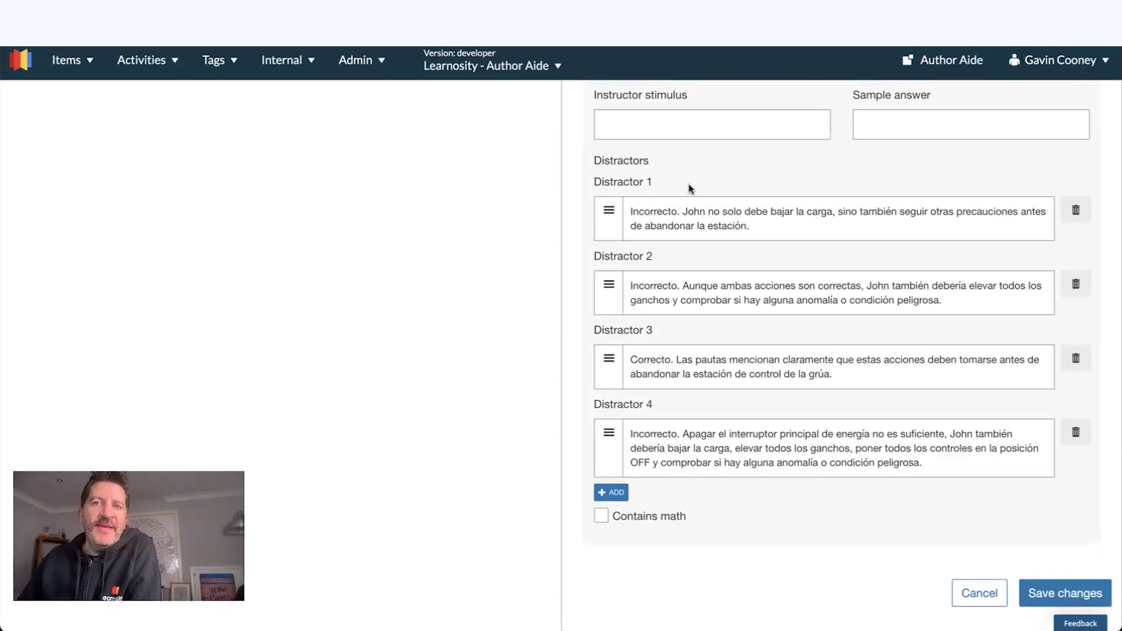